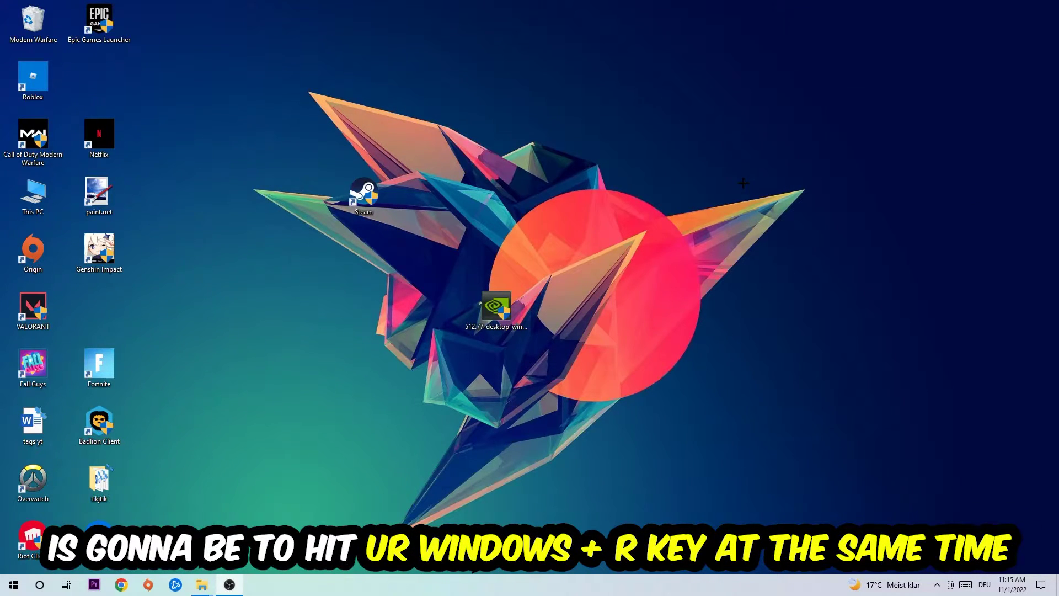
Step: Launch cmd from the Run dialog and maximize the Command Prompt window
{"action": "key", "text": "super+r"}
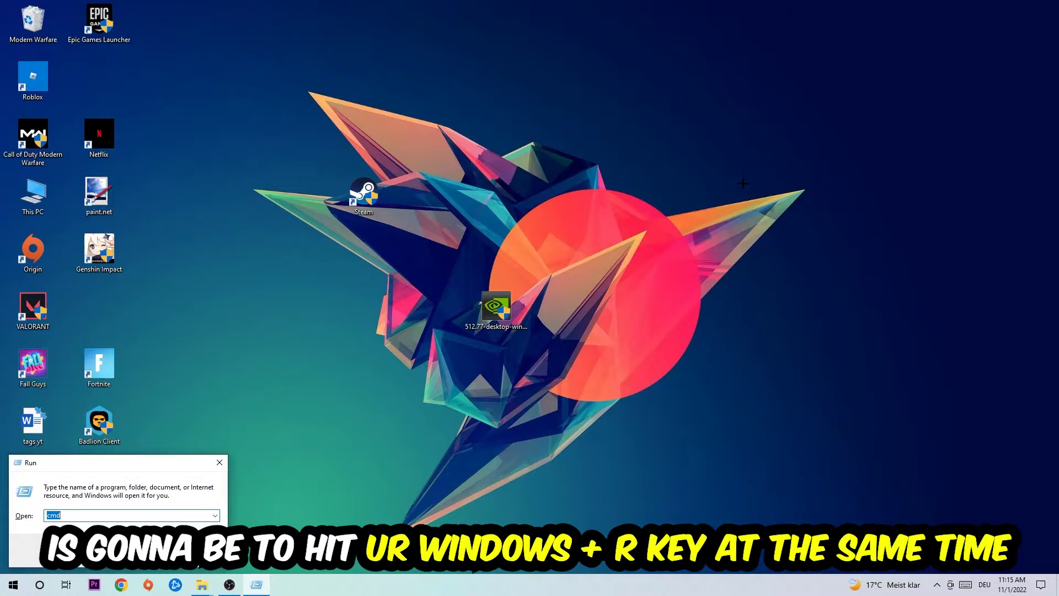
{"action": "left_click_drag", "start_coordinate": [129, 461], "coordinate": [411, 188]}
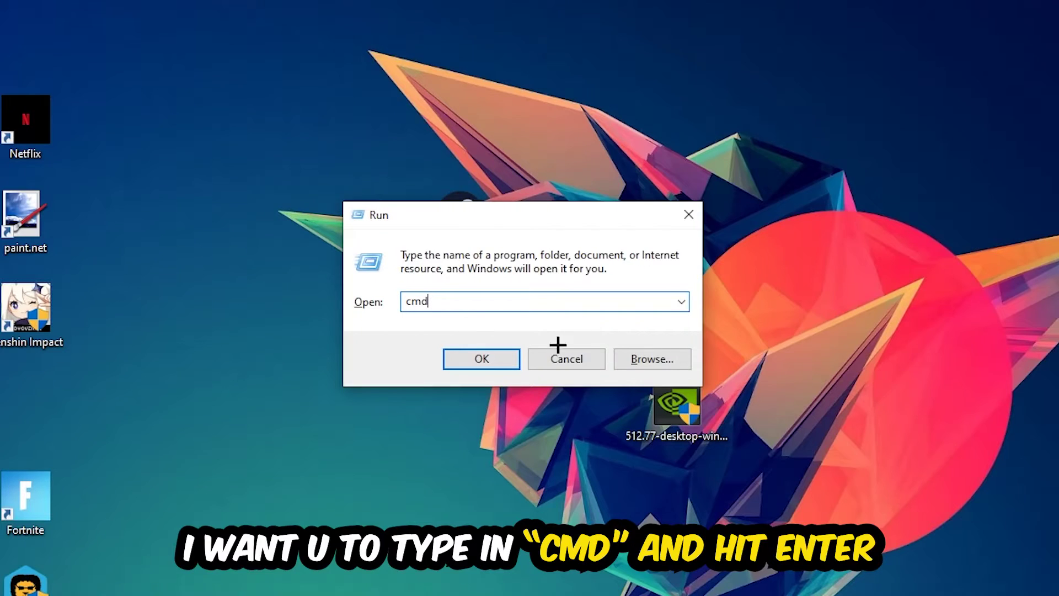
{"action": "left_click", "coordinate": [493, 372]}
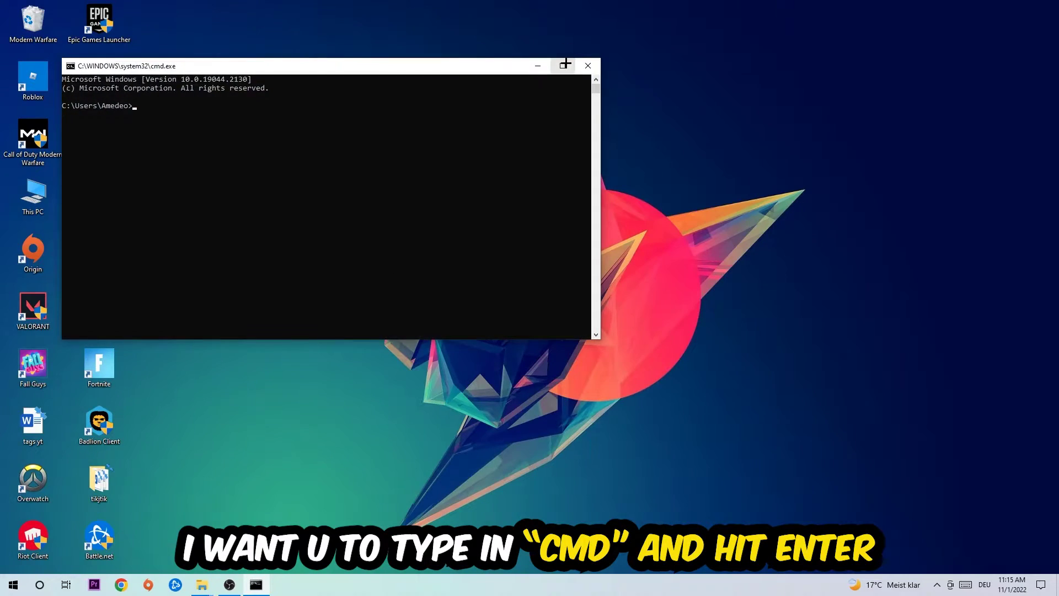
{"action": "left_click", "coordinate": [566, 64]}
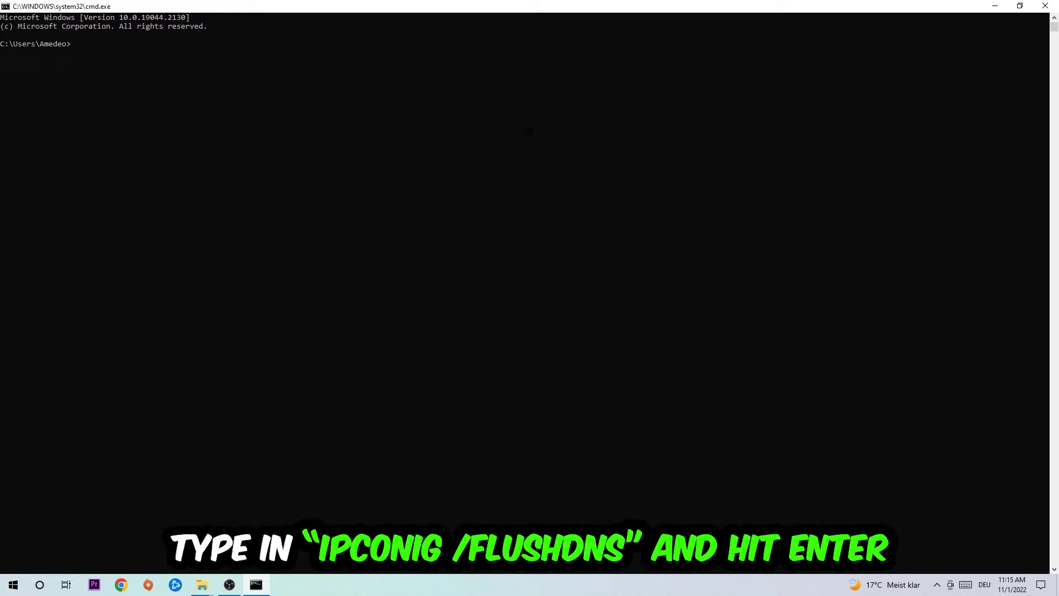
{"action": "type", "text": "ipcon"}
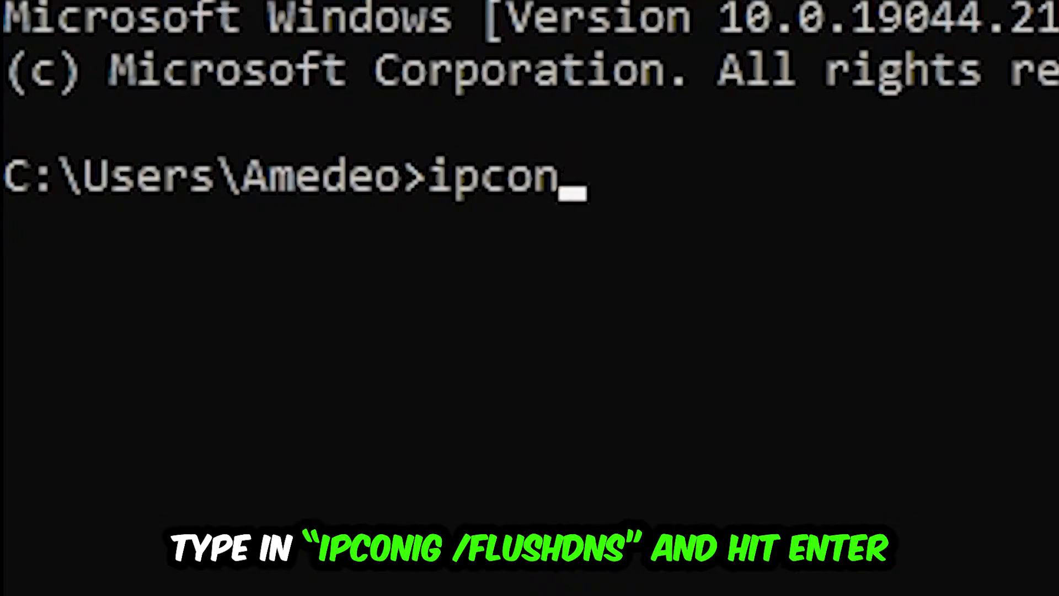
{"action": "type", "text": "fig /fl"}
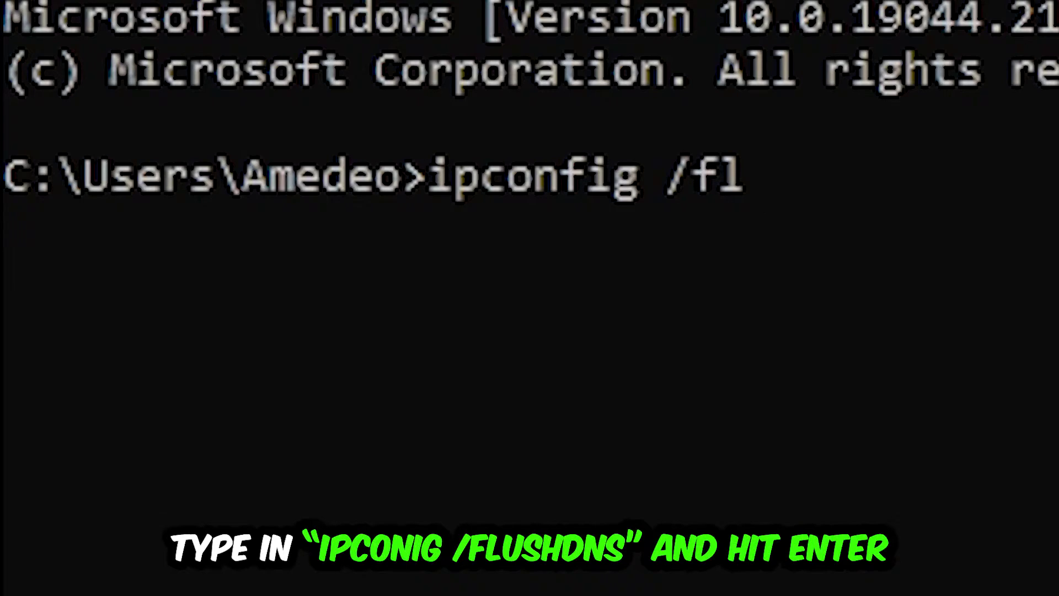
{"action": "type", "text": "ushdns"}
Step: Run ipconfig /flushdns to clear the DNS cache, then open Network & Internet settings
{"action": "key", "text": "Return"}
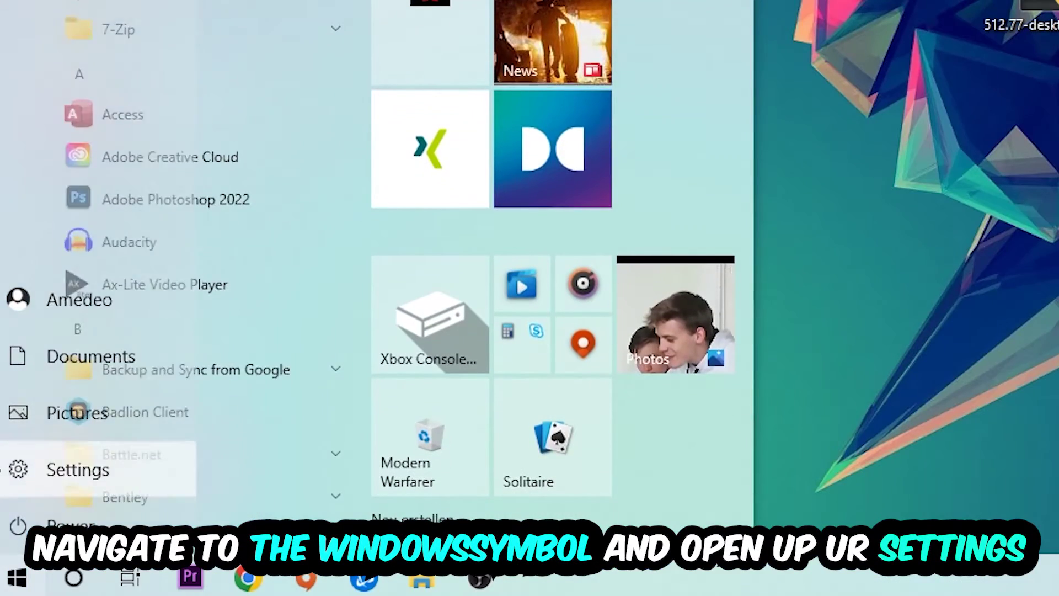
{"action": "left_click", "coordinate": [78, 469]}
{"action": "left_click", "coordinate": [682, 189]}
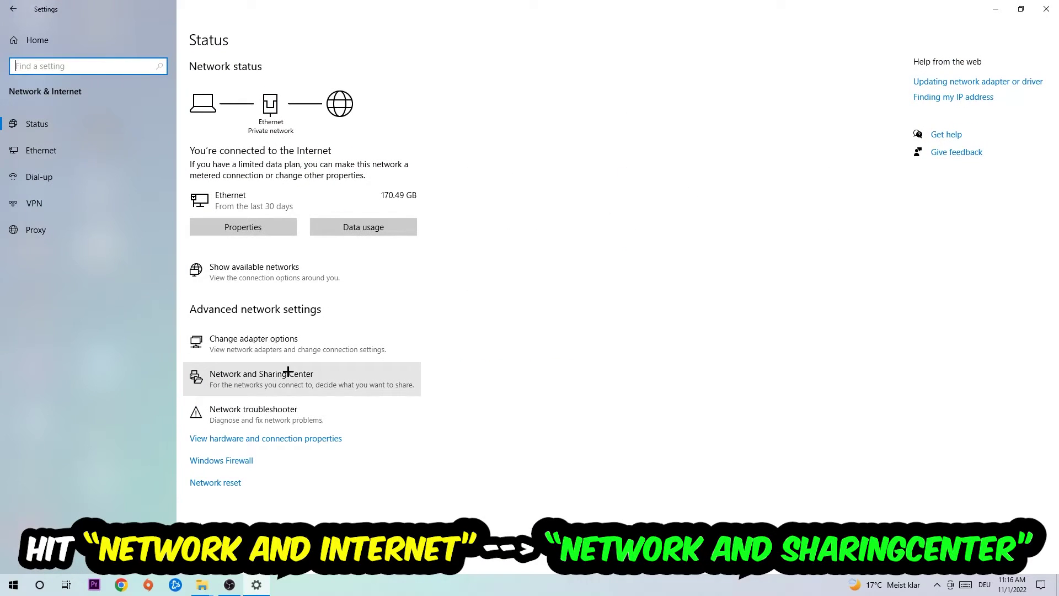
Step: Open the Network and Sharing Center from the Network & Internet status page
{"action": "left_click", "coordinate": [269, 374]}
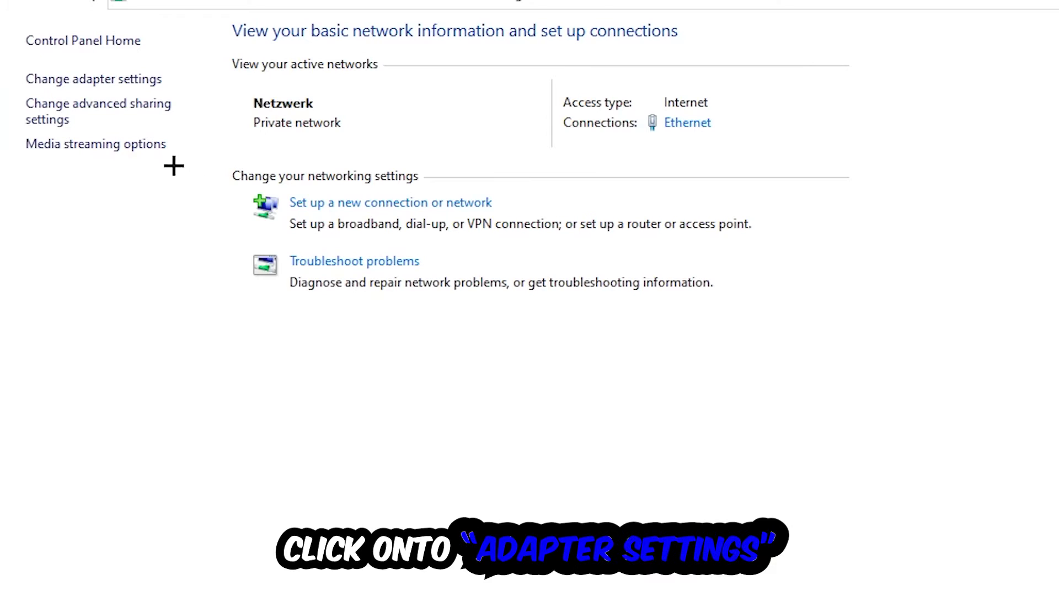
Step: In Change adapter settings, disable the Ethernet adapter and then re-enable it
{"action": "left_click", "coordinate": [83, 83]}
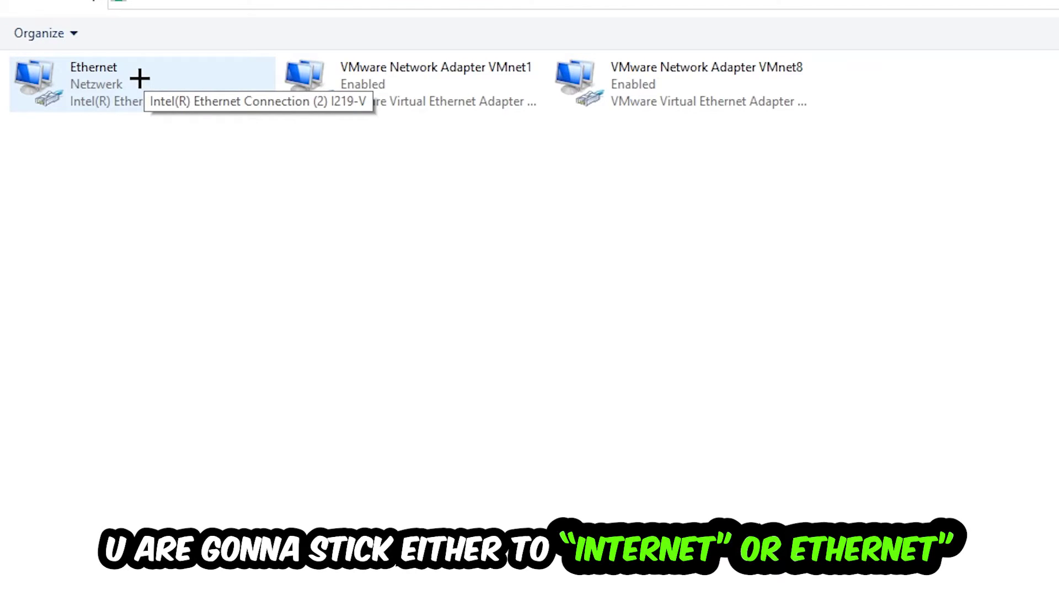
{"action": "right_click", "coordinate": [139, 81]}
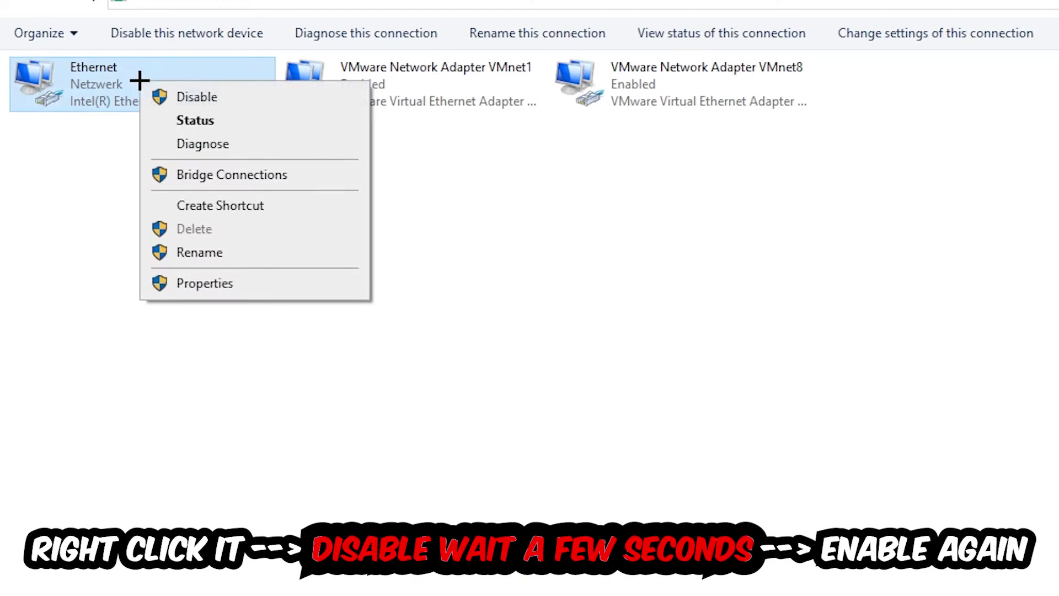
{"action": "left_click", "coordinate": [242, 99]}
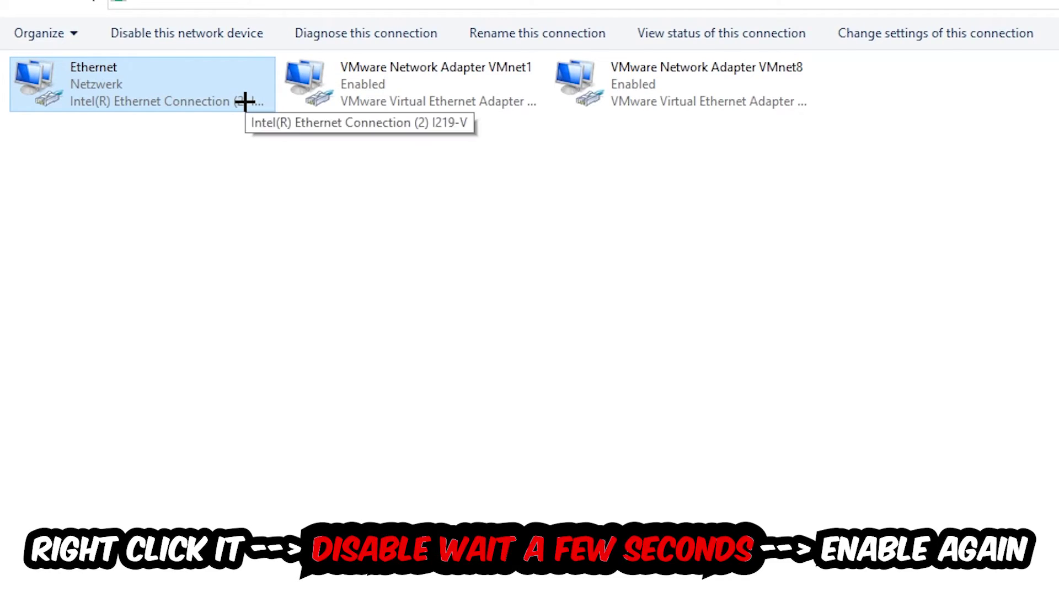
{"action": "right_click", "coordinate": [149, 88]}
{"action": "left_click", "coordinate": [186, 101]}
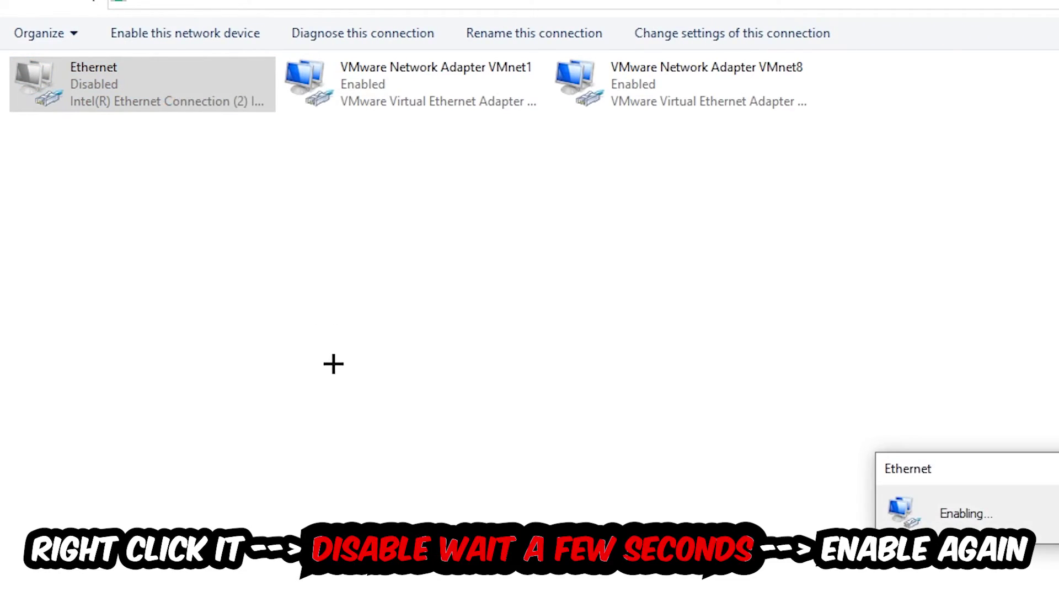